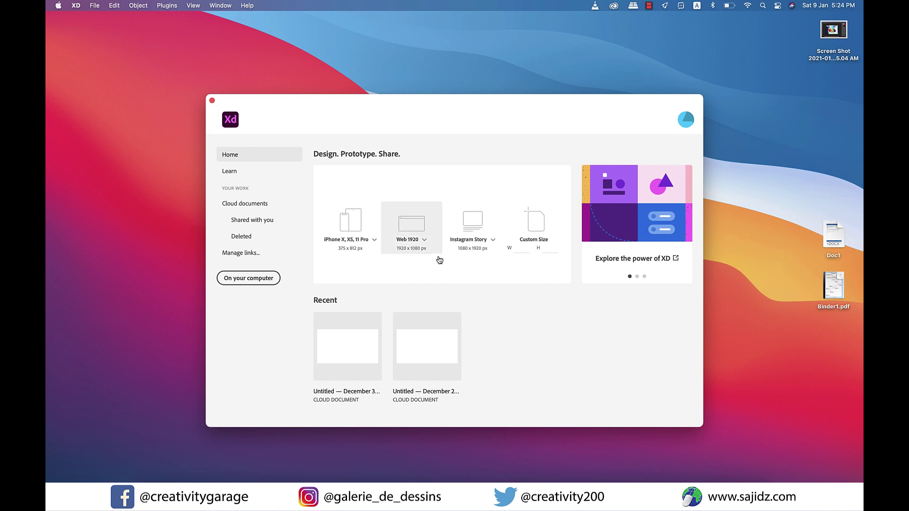
# Create a new document from the Web 1920 preset (1920×1080 artboard) and make it full screen.
pyautogui.click(438, 260)
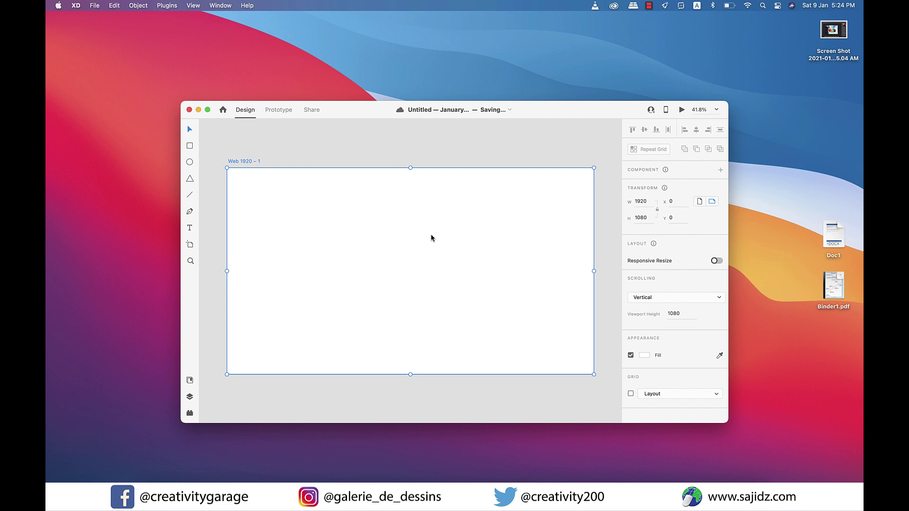
pyautogui.click(207, 109)
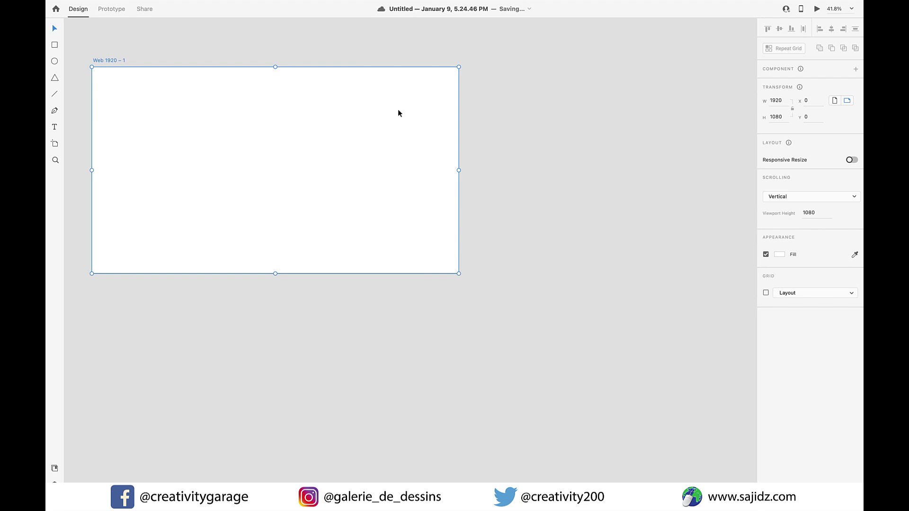
# Use File > Save As to save the document as the cloud document demo_v1.
pyautogui.moveTo(510, 4)
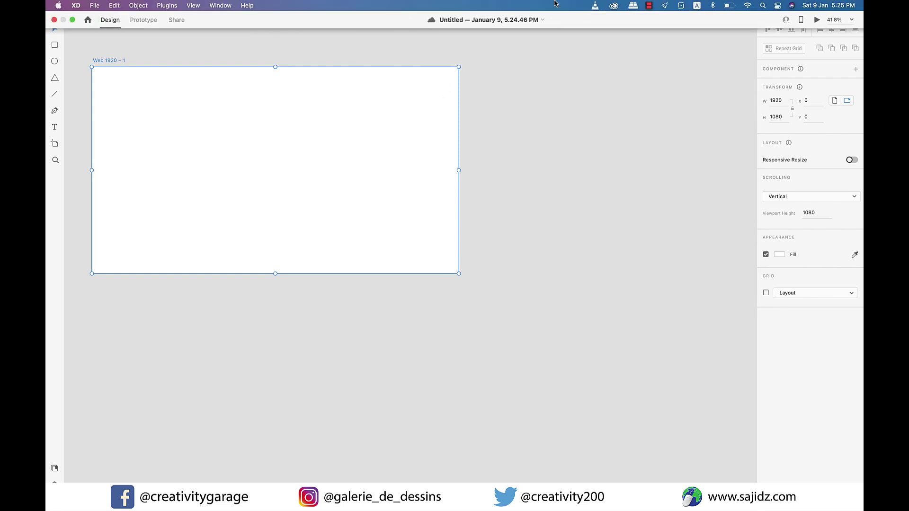
pyautogui.click(94, 6)
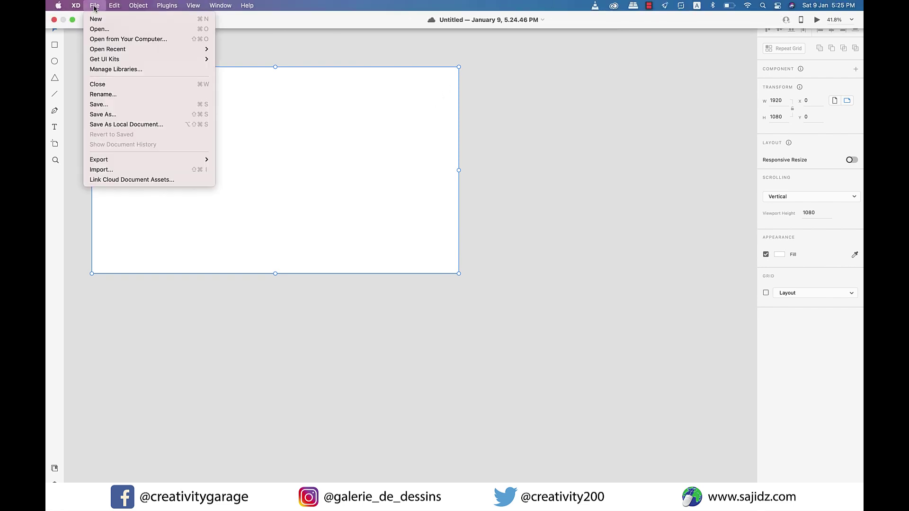
pyautogui.click(112, 105)
pyautogui.write('demo')
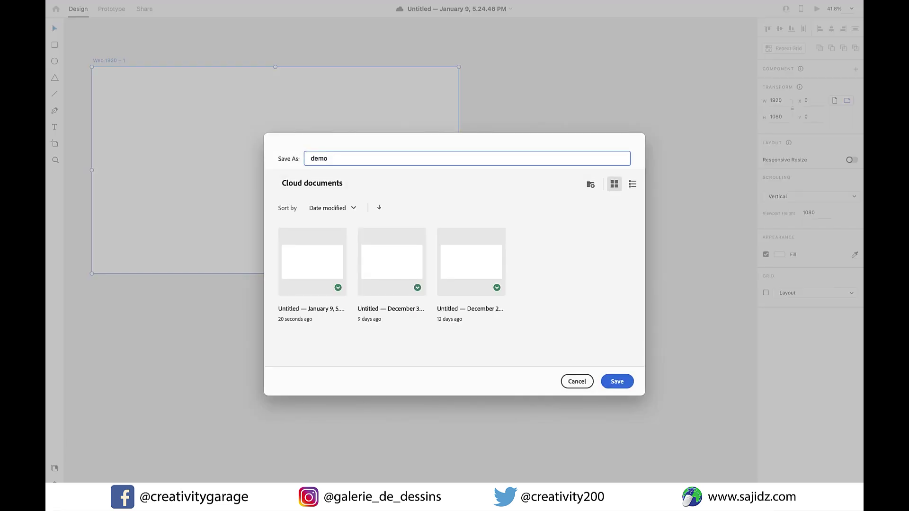
pyautogui.write('_v1')
pyautogui.write('.1')
pyautogui.press('BackSpace')
pyautogui.write('2')
pyautogui.press('BackSpace')
pyautogui.press('BackSpace')
pyautogui.press('BackSpace')
pyautogui.write('2')
pyautogui.press('BackSpace')
pyautogui.write('1')
pyautogui.click(605, 379)
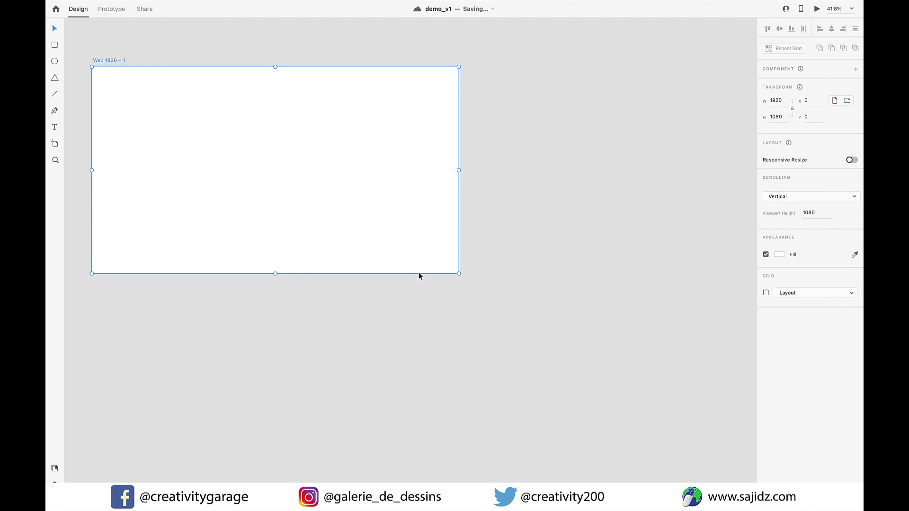
# Rename the artboard to Homepage.
pyautogui.scroll(3, 109, 140)
pyautogui.doubleClick(111, 140)
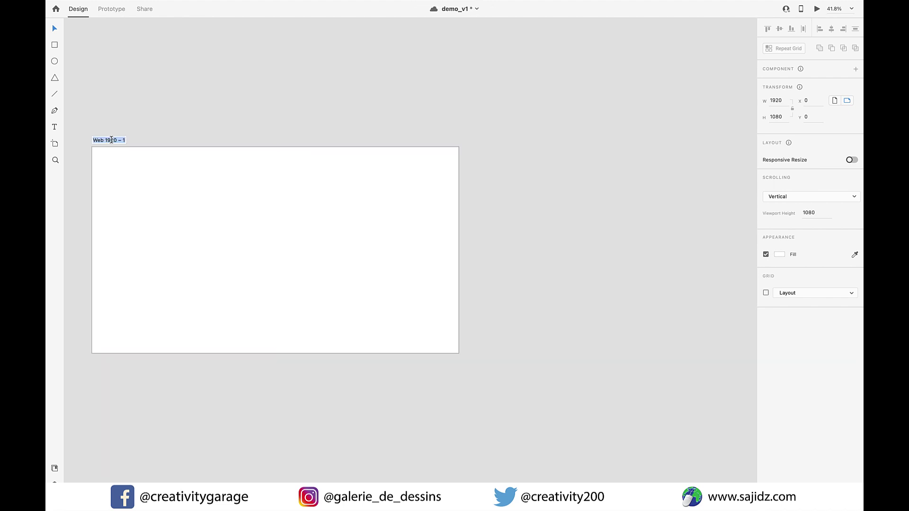
pyautogui.write('home')
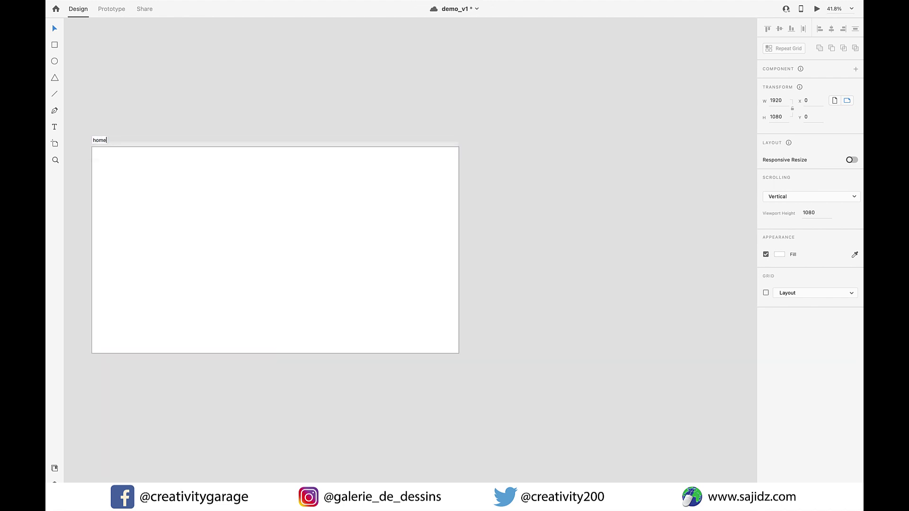
pyautogui.write('page')
pyautogui.press('Tab')
# Turn on the artboard grid, try Square, then return to the 12-column Layout grid.
pyautogui.click(827, 294)
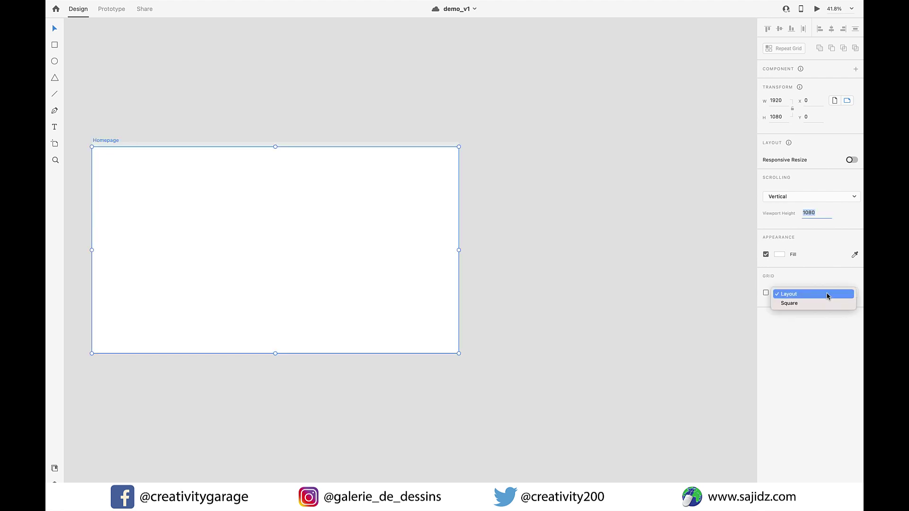
pyautogui.click(828, 296)
pyautogui.click(765, 293)
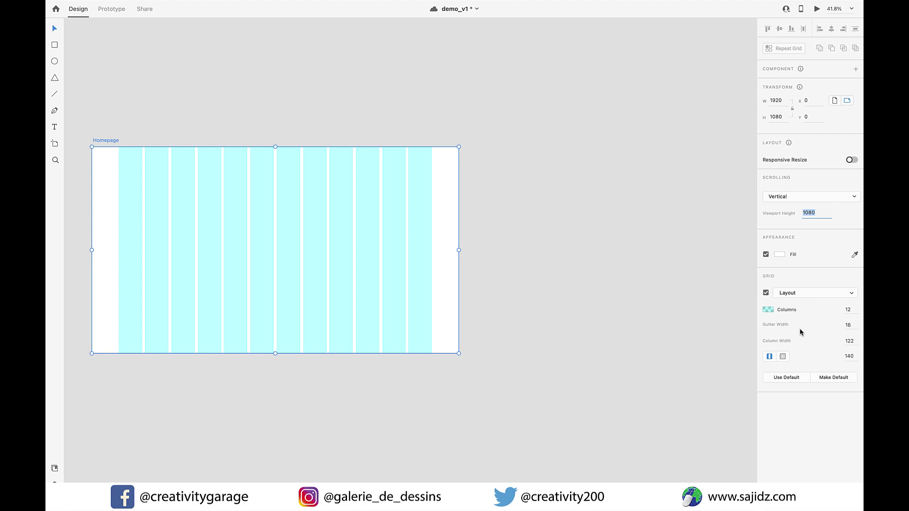
pyautogui.click(798, 296)
pyautogui.click(793, 303)
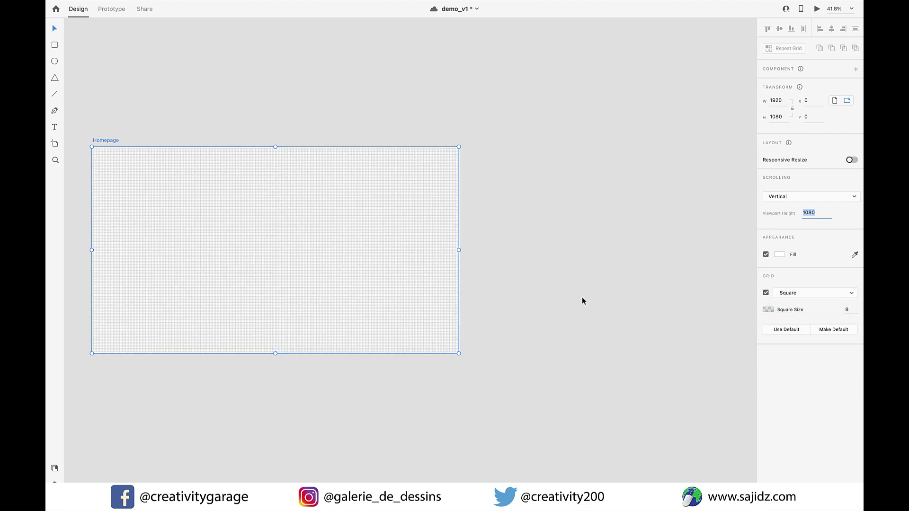
pyautogui.click(807, 297)
pyautogui.click(803, 285)
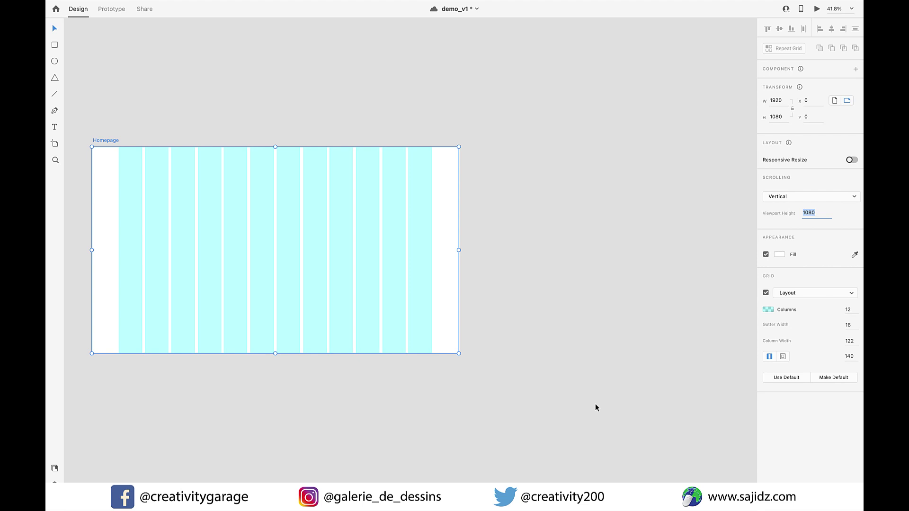
# Set the layout grid to 1 column with a 1366 column width, then reselect Homepage.
pyautogui.press('Tab')
pyautogui.write('1')
pyautogui.press('Return')
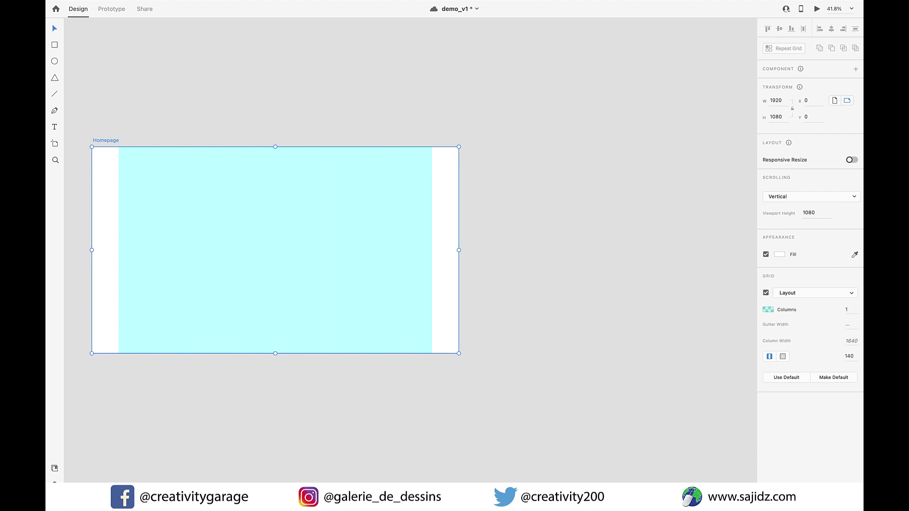
pyautogui.click(853, 341)
pyautogui.write('1366')
pyautogui.click(709, 374)
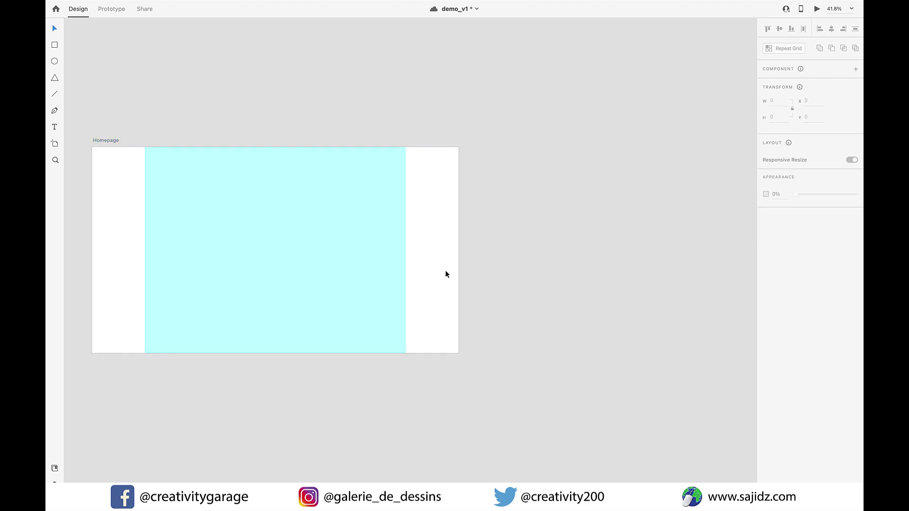
pyautogui.click(105, 142)
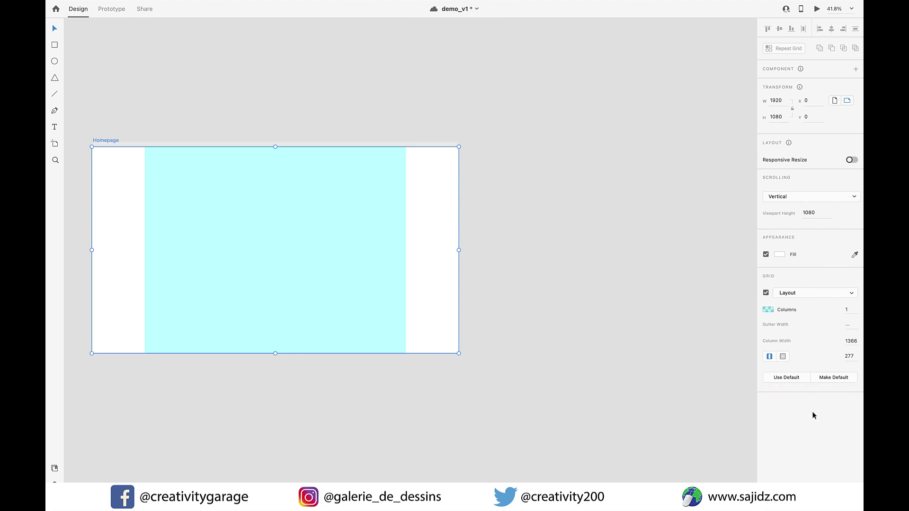
# Tint the grid column colour purple #6200FF and lower its opacity to 24%.
pyautogui.click(768, 312)
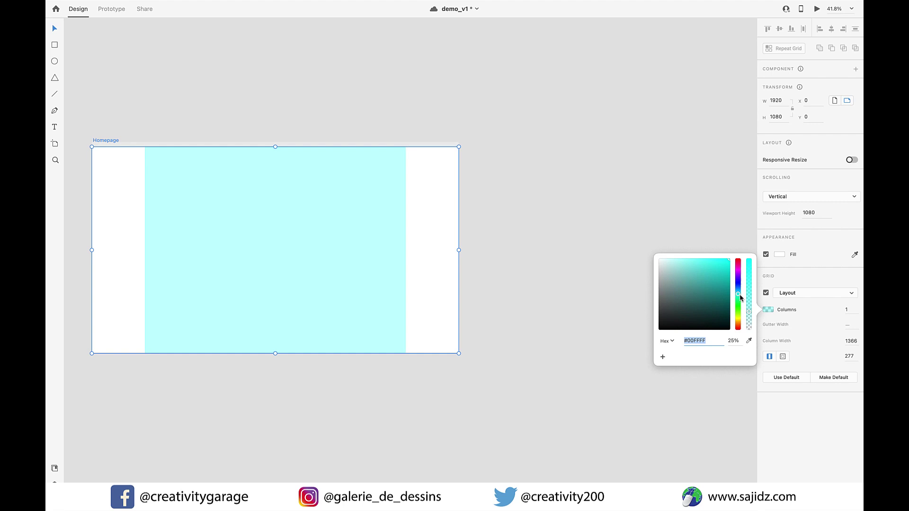
pyautogui.click(737, 283)
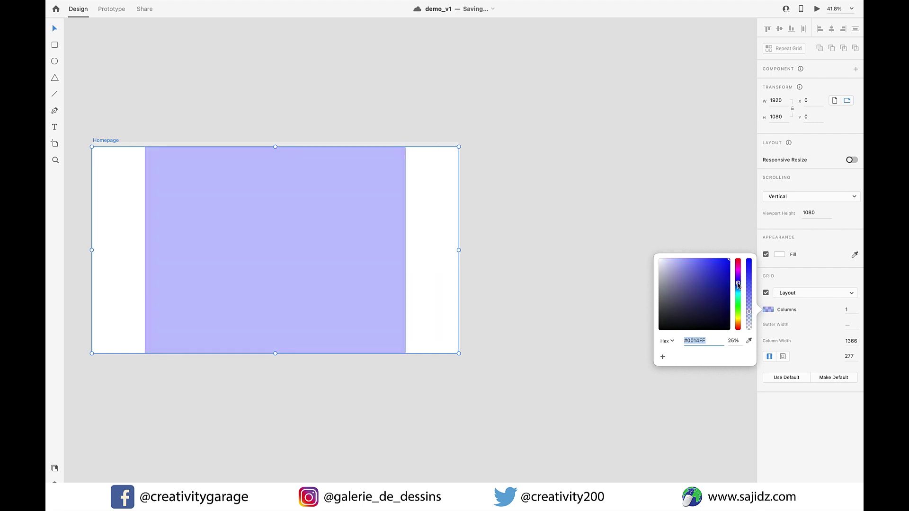
pyautogui.moveTo(737, 284)
pyautogui.mouseDown()
pyautogui.moveTo(738, 272)
pyautogui.moveTo(739, 280)
pyautogui.mouseUp()
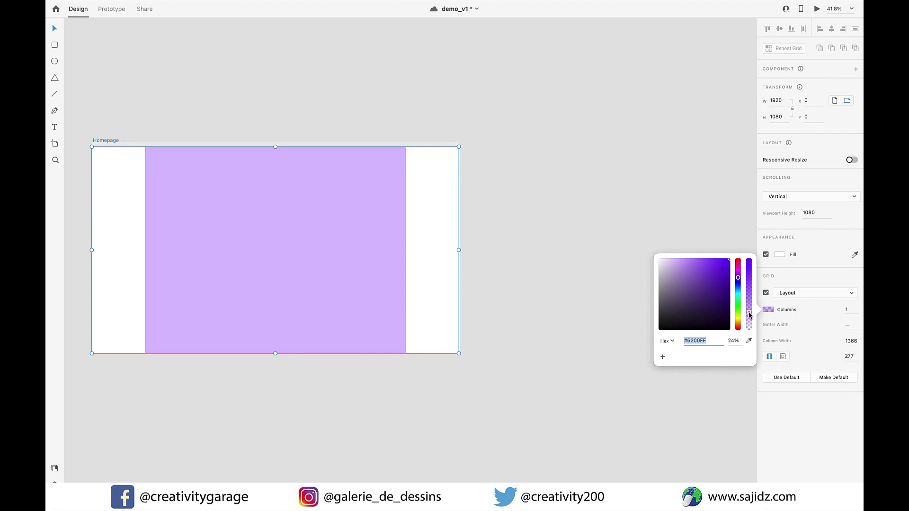
pyautogui.moveTo(749, 314); pyautogui.dragTo(750, 327)
pyautogui.click(84, 160)
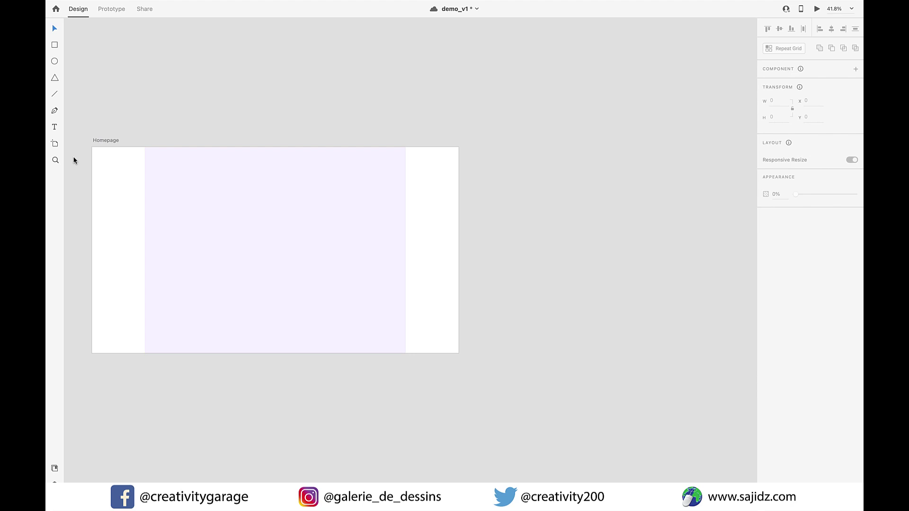
# Zoom in to inspect the faint column, save demo_v1 with Cmd+S, then fit Homepage in view.
pyautogui.click(55, 160)
pyautogui.click(240, 241)
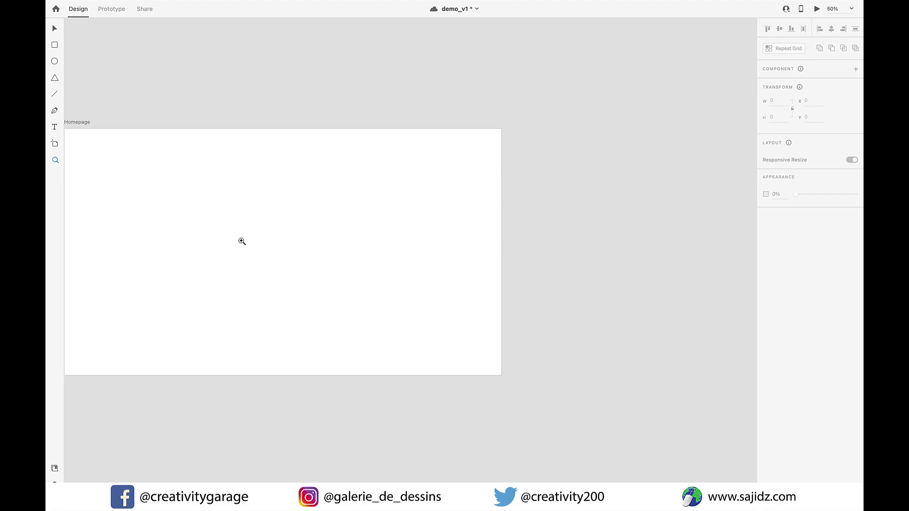
pyautogui.click(241, 241)
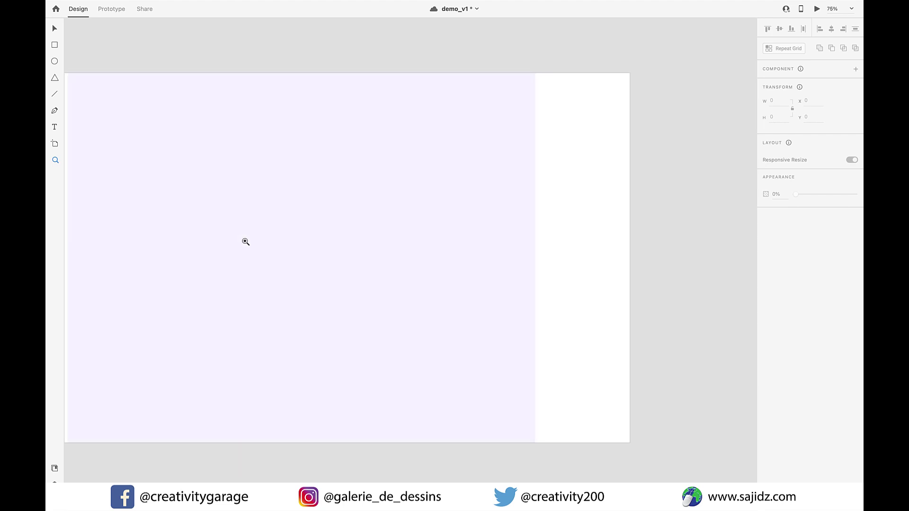
pyautogui.press('super+s')
pyautogui.keyDown('alt'); pyautogui.click(247, 241); pyautogui.keyUp('alt')
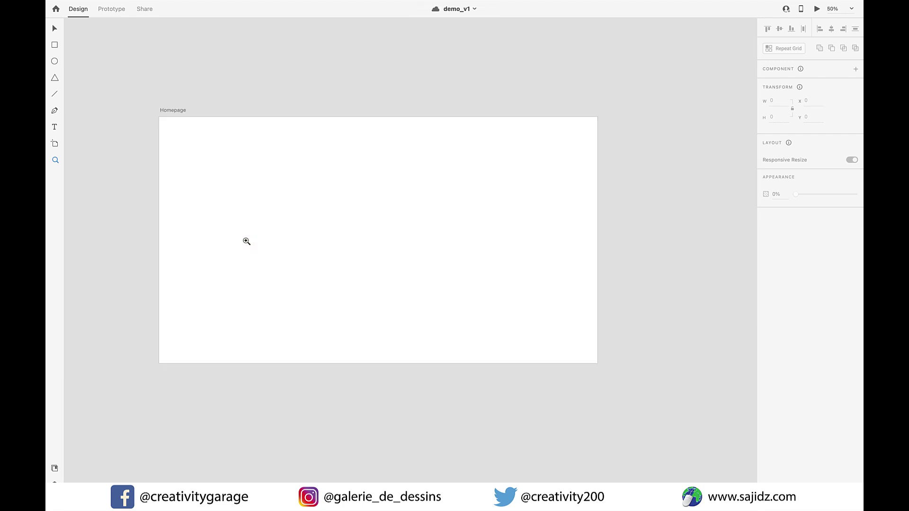
pyautogui.click(247, 242)
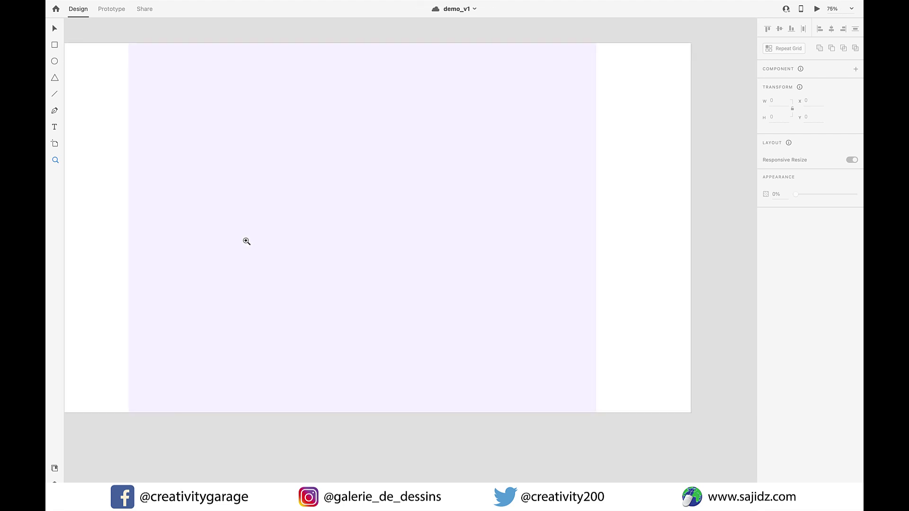
pyautogui.keyDown('alt'); pyautogui.click(246, 241); pyautogui.keyUp('alt')
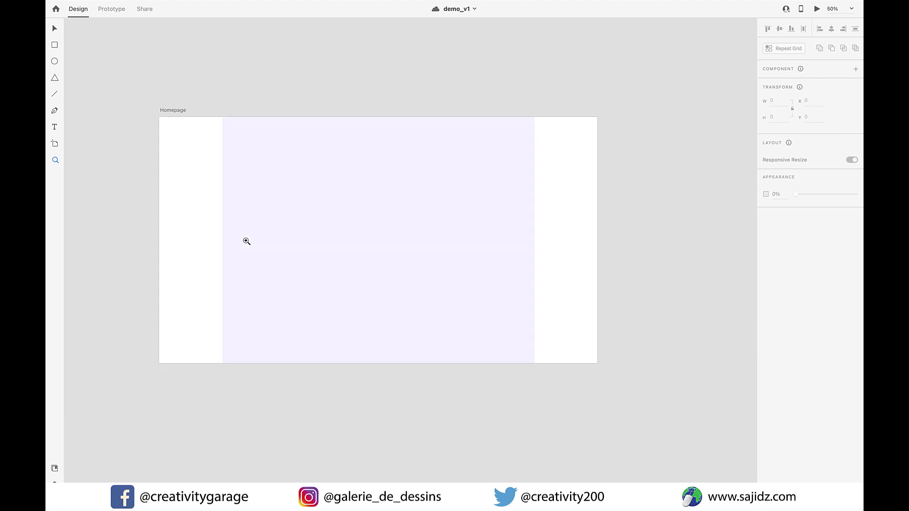
pyautogui.press('super+minus')
pyautogui.press('super+minus')
pyautogui.press('super+minus')
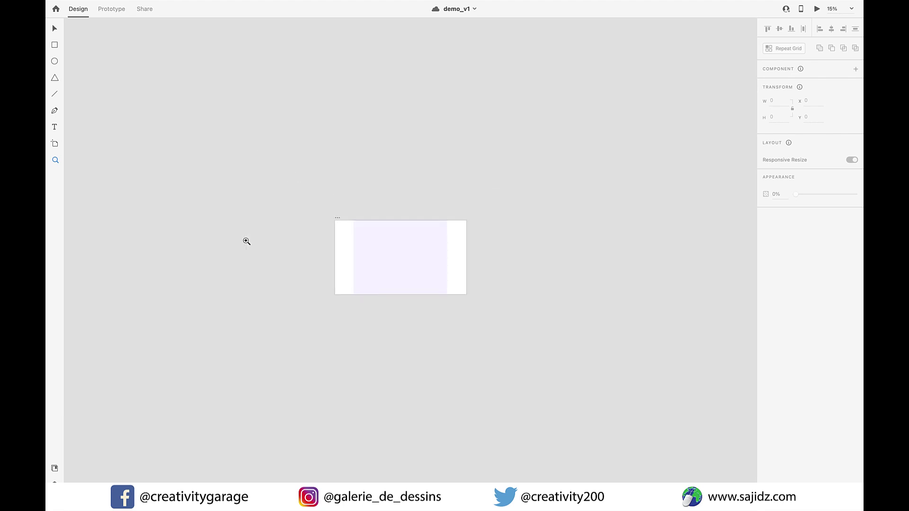
pyautogui.press('super+0')
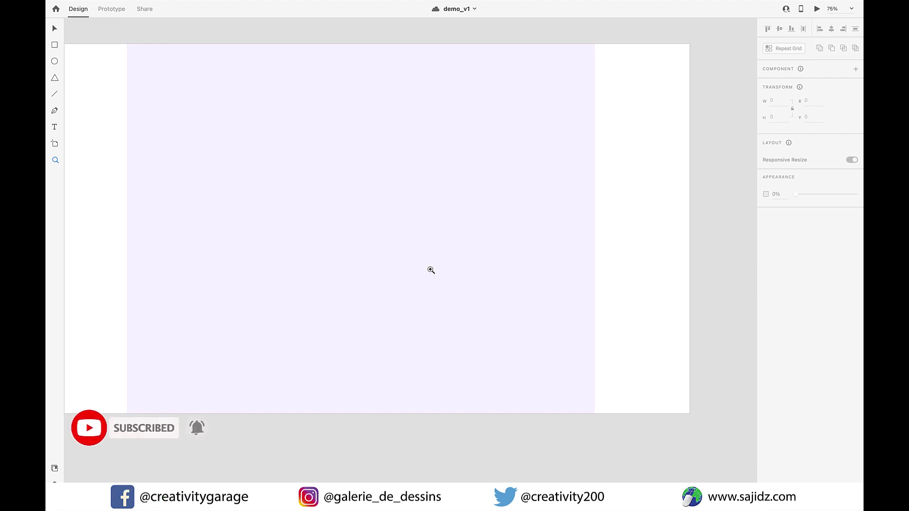
pyautogui.moveTo(420, 261)
pyautogui.mouseDown()
pyautogui.moveTo(460, 280)
pyautogui.moveTo(400, 237)
pyautogui.moveTo(422, 249)
pyautogui.moveTo(422, 264)
pyautogui.moveTo(408, 266)
pyautogui.moveTo(428, 267)
pyautogui.mouseUp()
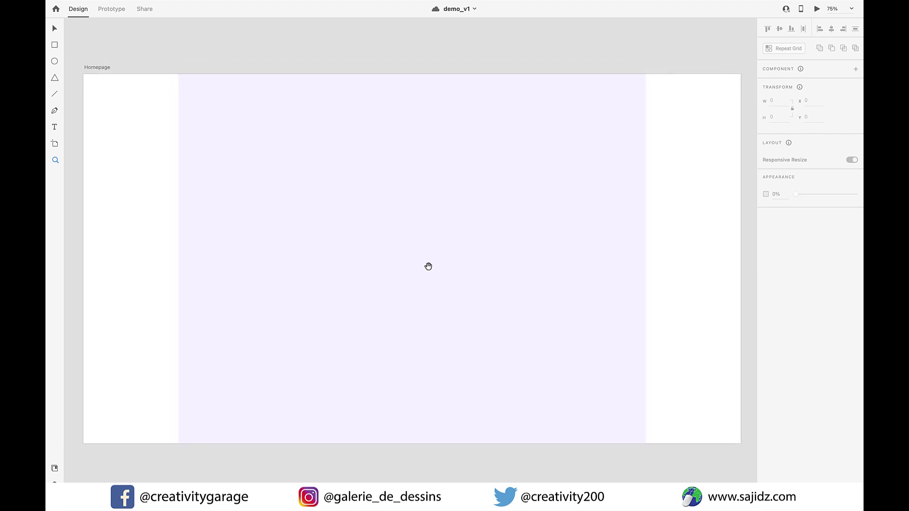
pyautogui.moveTo(444, 163); pyautogui.dragTo(417, 177)
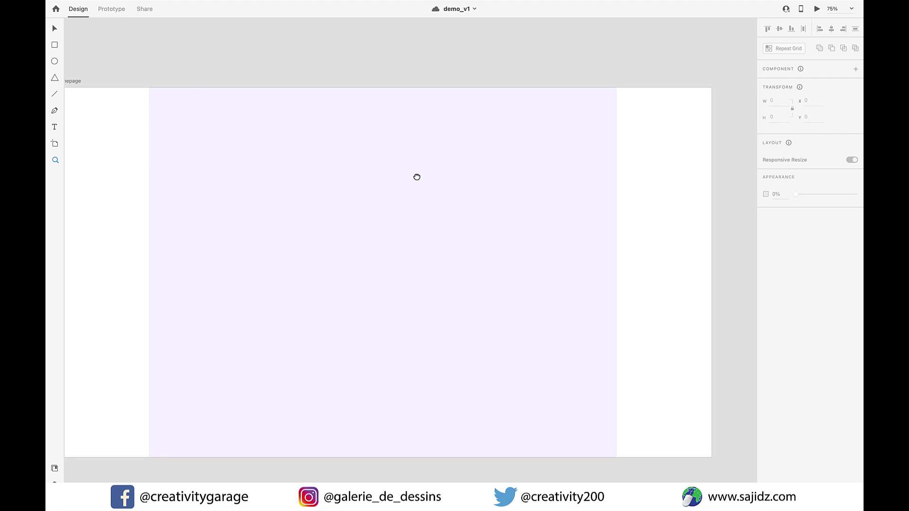
# Drag the Homepage artboard's bottom edge down to make it 1920 × 1935.
pyautogui.press('super+0')
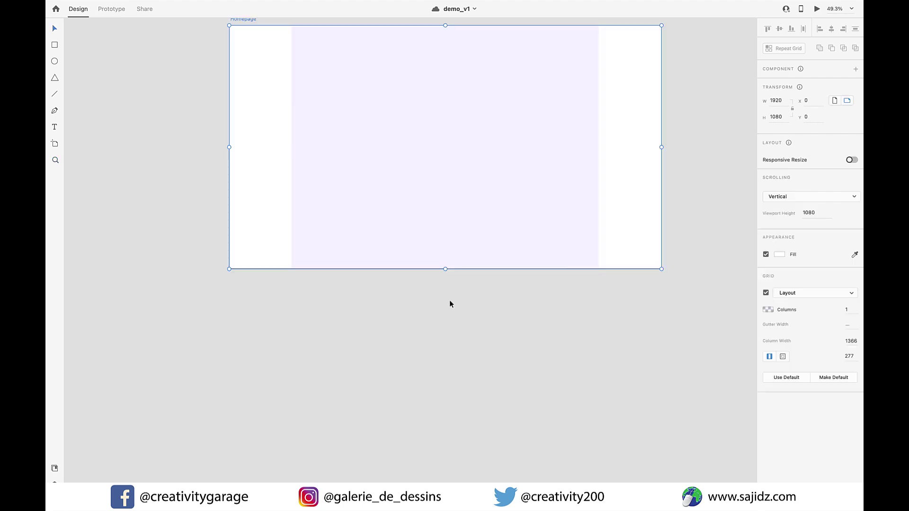
pyautogui.moveTo(445, 268); pyautogui.dragTo(438, 460)
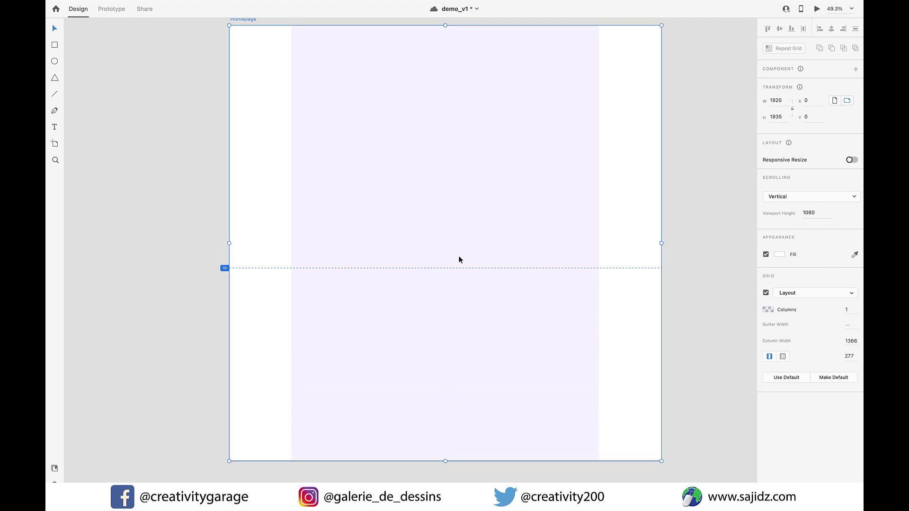
pyautogui.scroll(1, 459, 259)
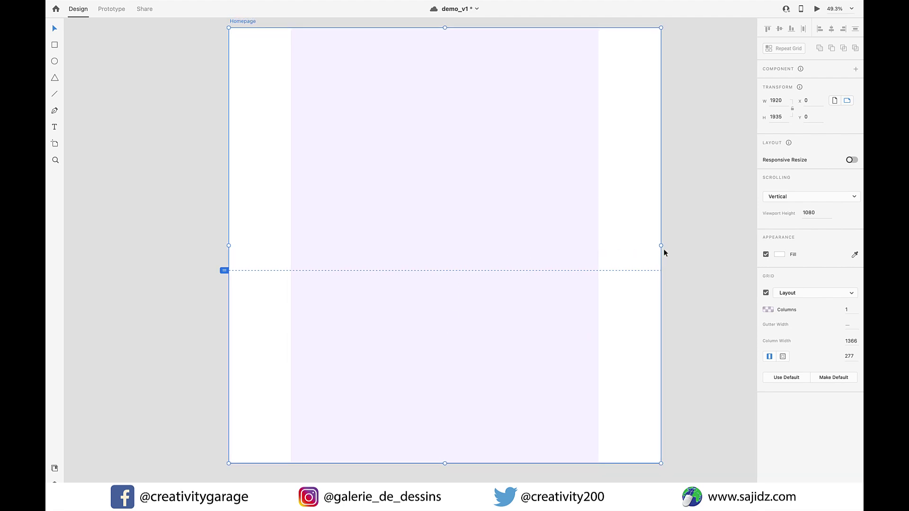
pyautogui.scroll(5, 664, 252)
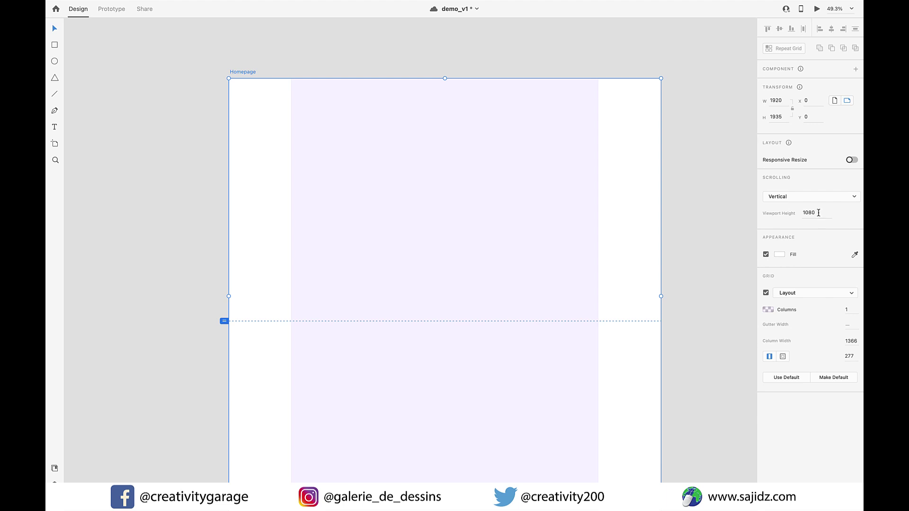
# Change Homepage's scrolling viewport height from 1080 to 768 and save with Cmd+S.
pyautogui.moveTo(818, 213); pyautogui.dragTo(780, 218)
pyautogui.press('super+s')
pyautogui.write('768')
pyautogui.press('Return')
pyautogui.press('super+s')
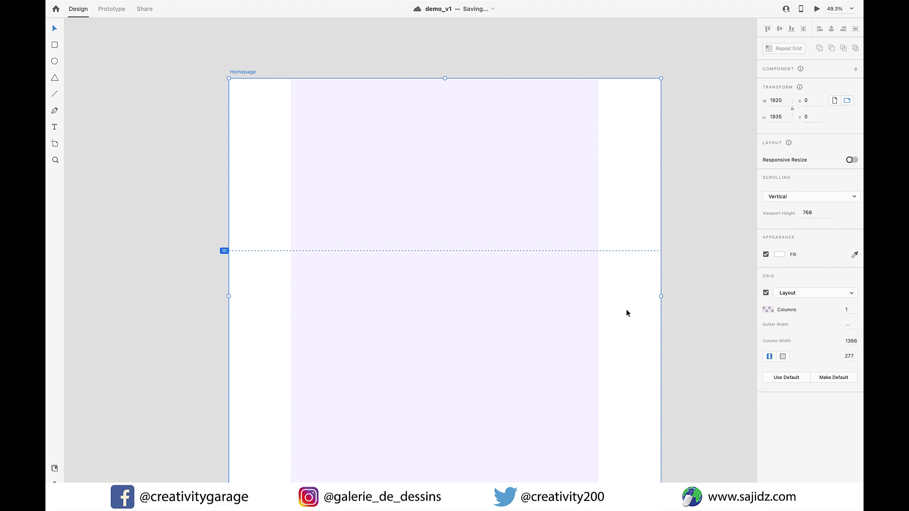
pyautogui.scroll(3, 626, 310)
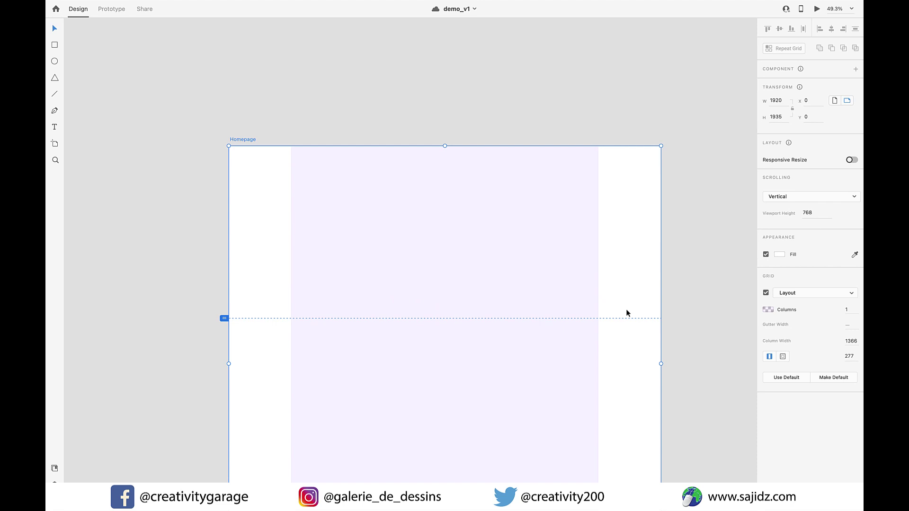
pyautogui.scroll(-5, 626, 311)
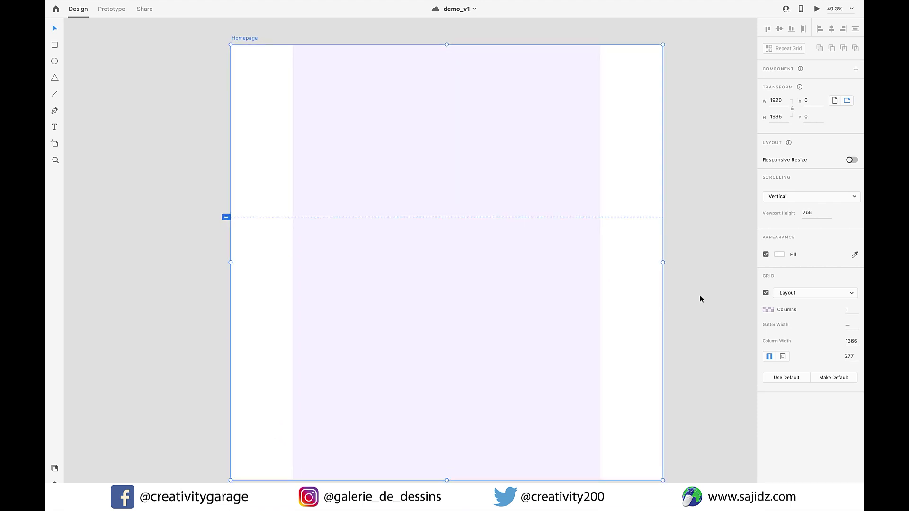